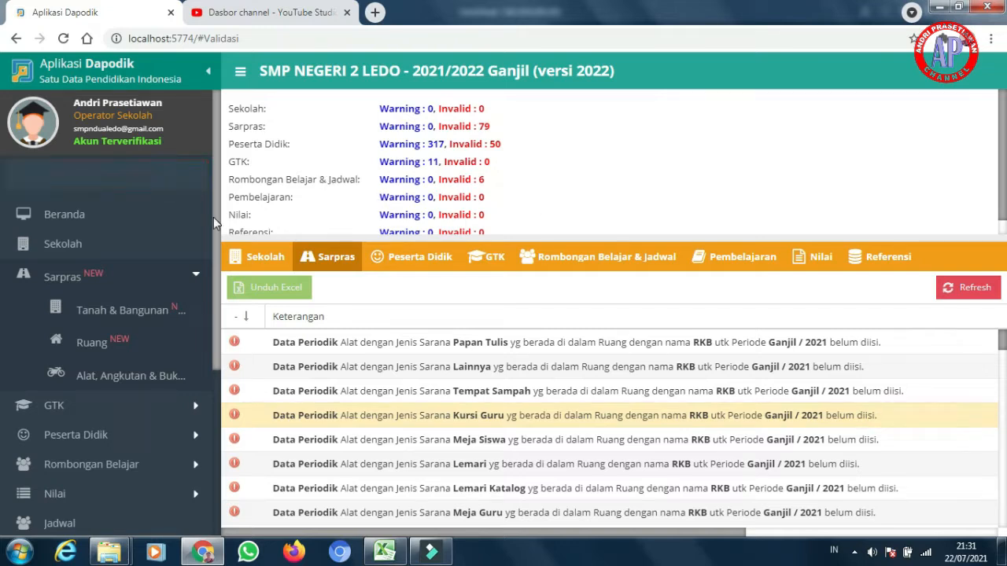
Step: Examine the Sarpras entries with missing periodic data in the local validation results
drag(213, 217, 213, 332)
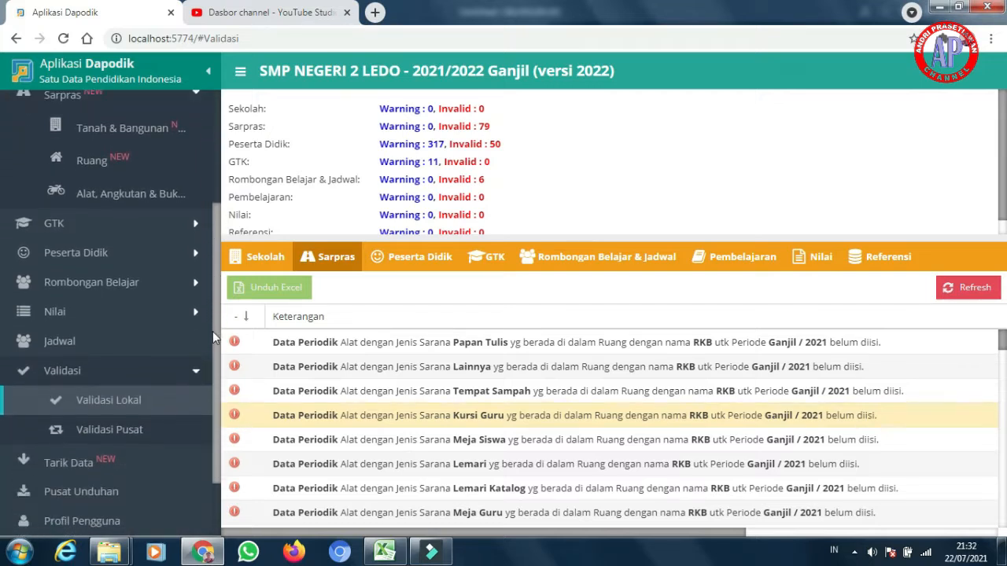
click(147, 406)
drag(1002, 347, 1002, 376)
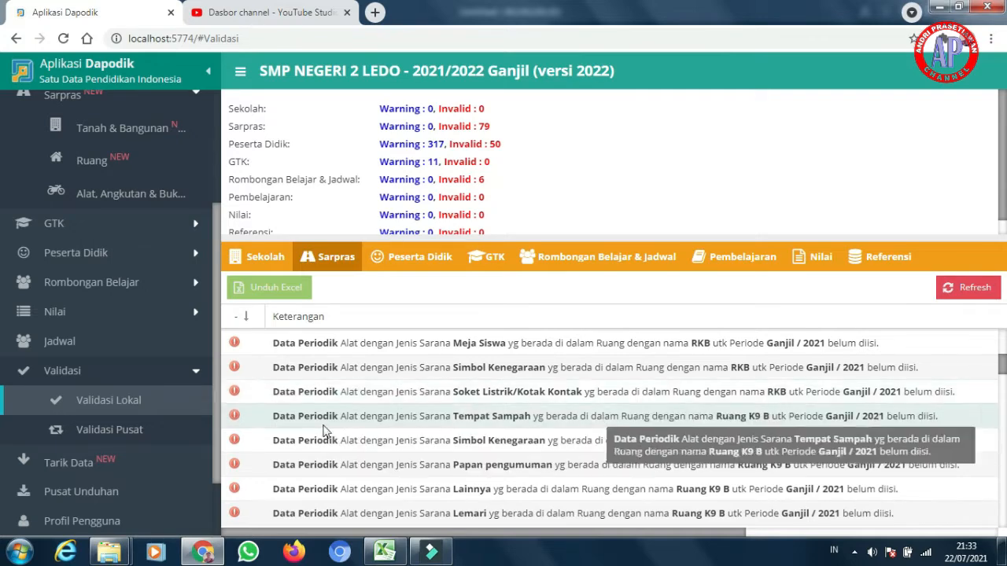
scroll(450, 423, up, 5)
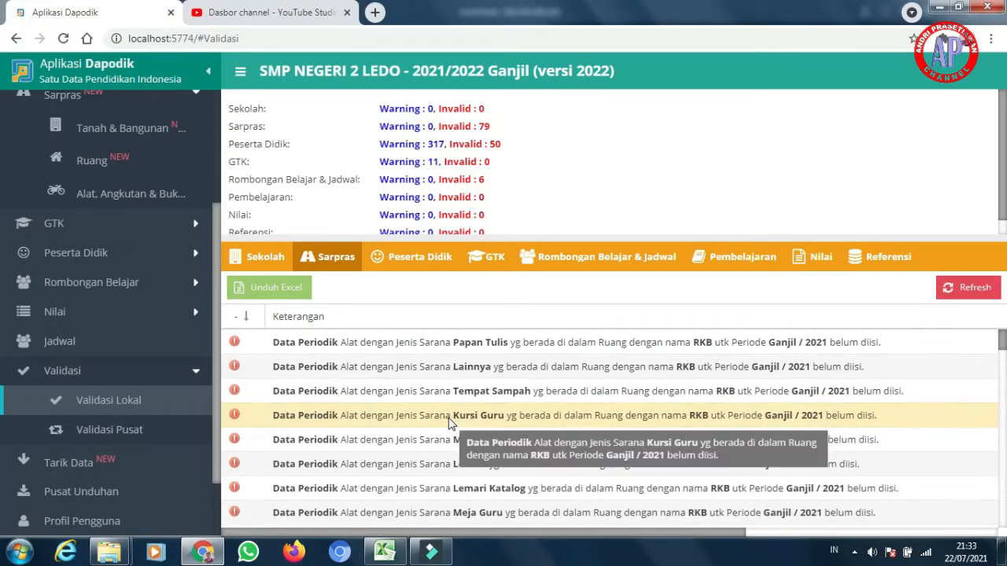
Step: Open the Tanah & Bangunan records and check which actions are available for the land, including Salin Data Periodik
click(88, 97)
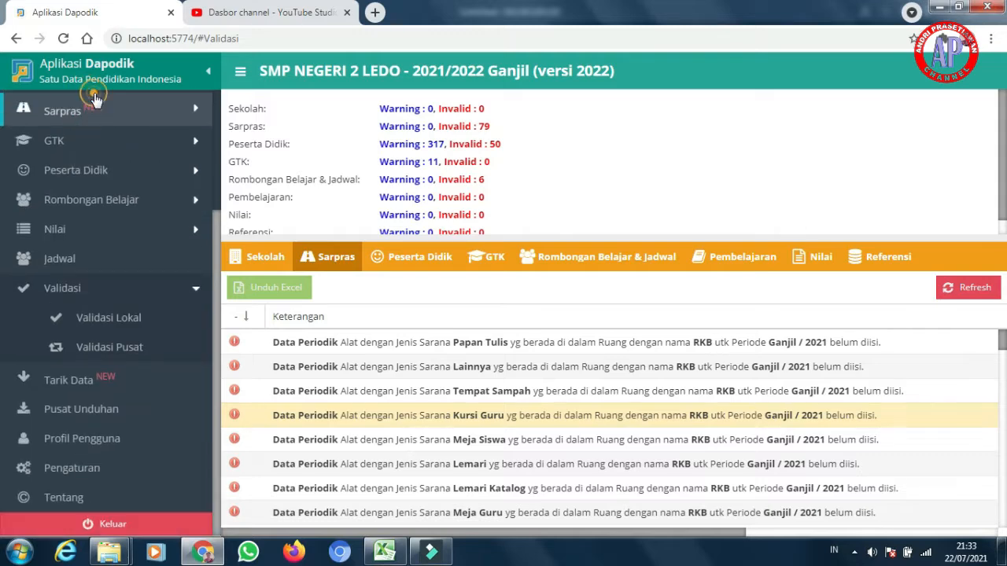
click(89, 98)
click(141, 146)
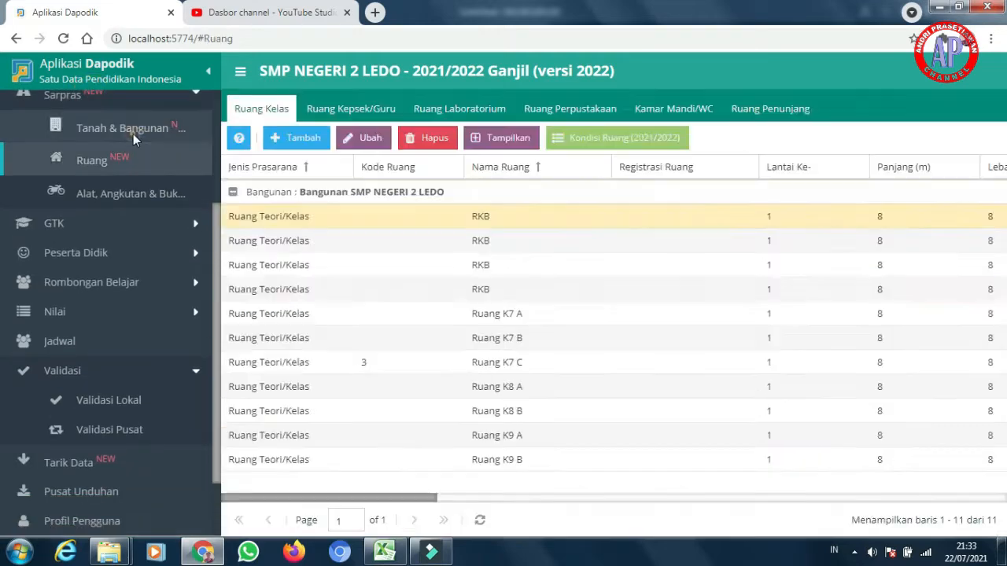
click(132, 134)
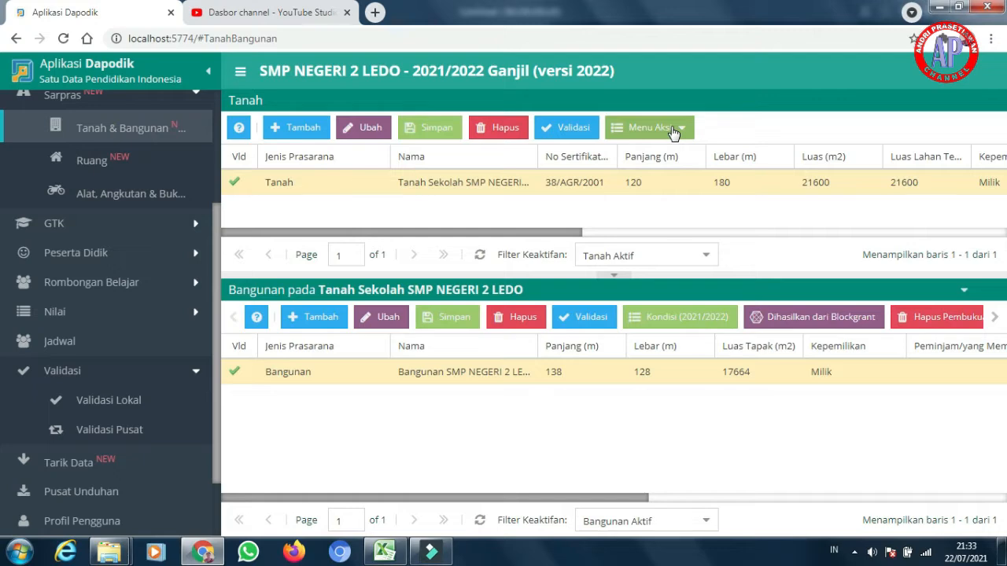
click(673, 130)
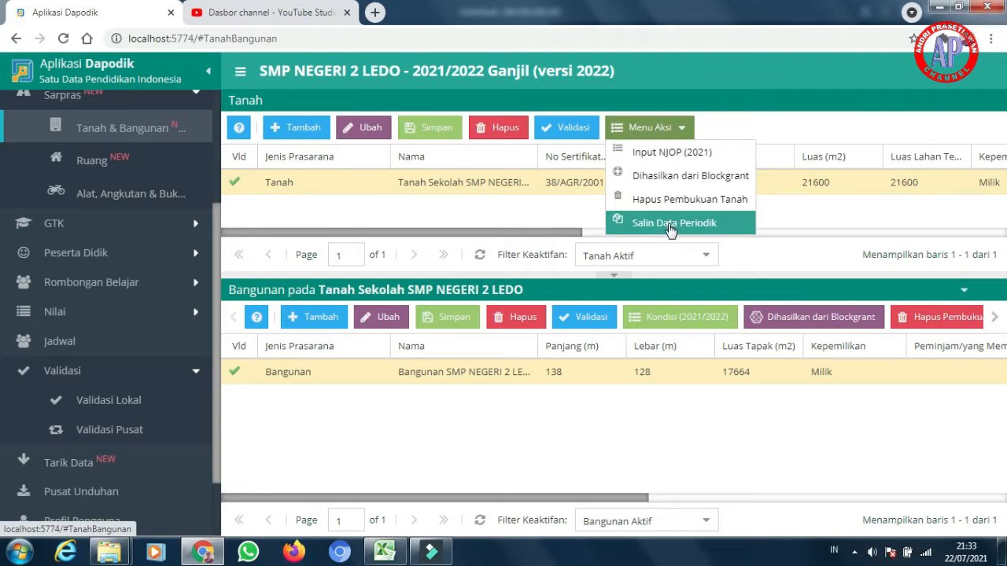
click(352, 184)
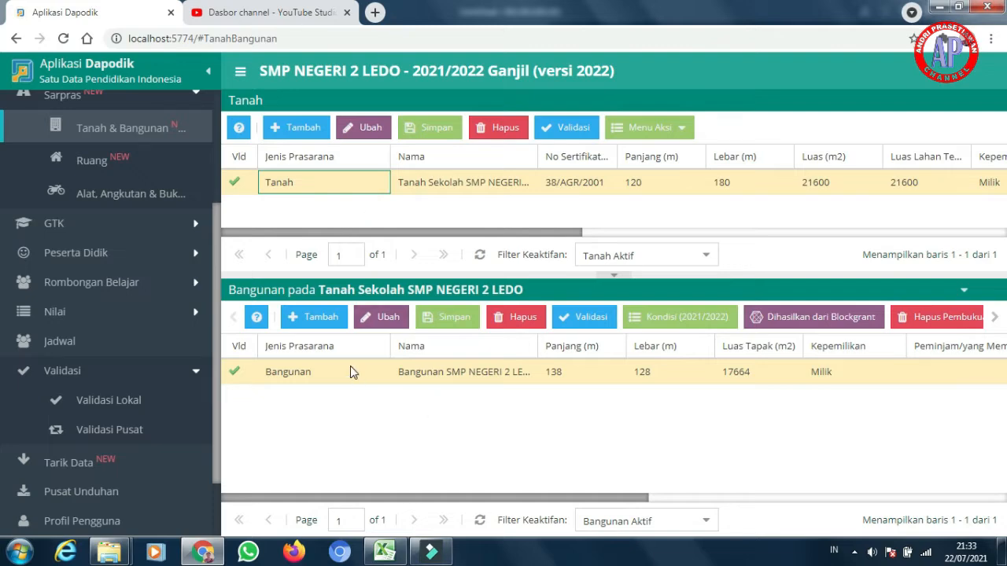
Step: Review the 2021/2022 room condition form of the first RKB classroom and close it without saving
click(101, 162)
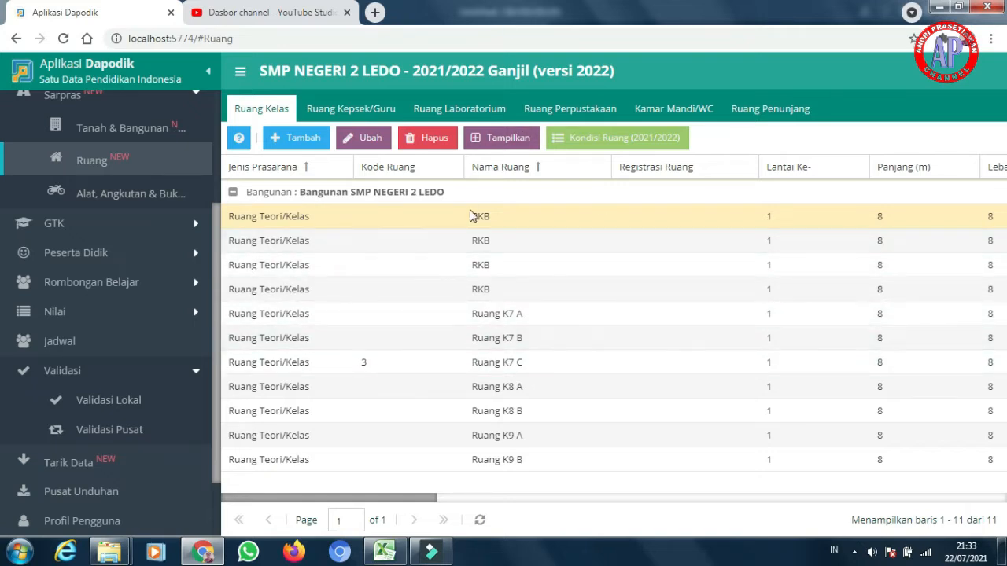
click(619, 142)
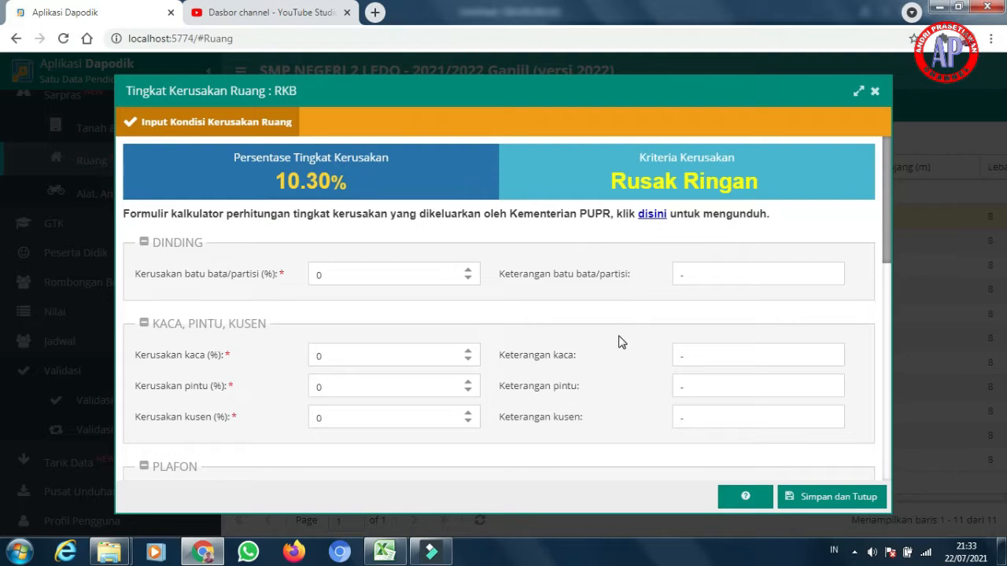
scroll(620, 342, down, 4)
scroll(621, 342, up, 4)
scroll(347, 235, down, 2)
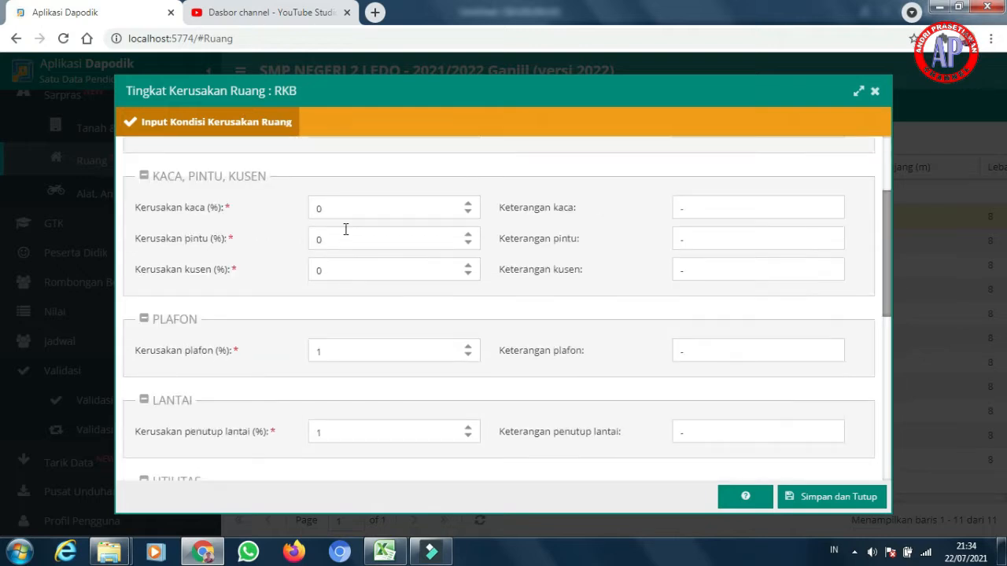
scroll(345, 229, up, 2)
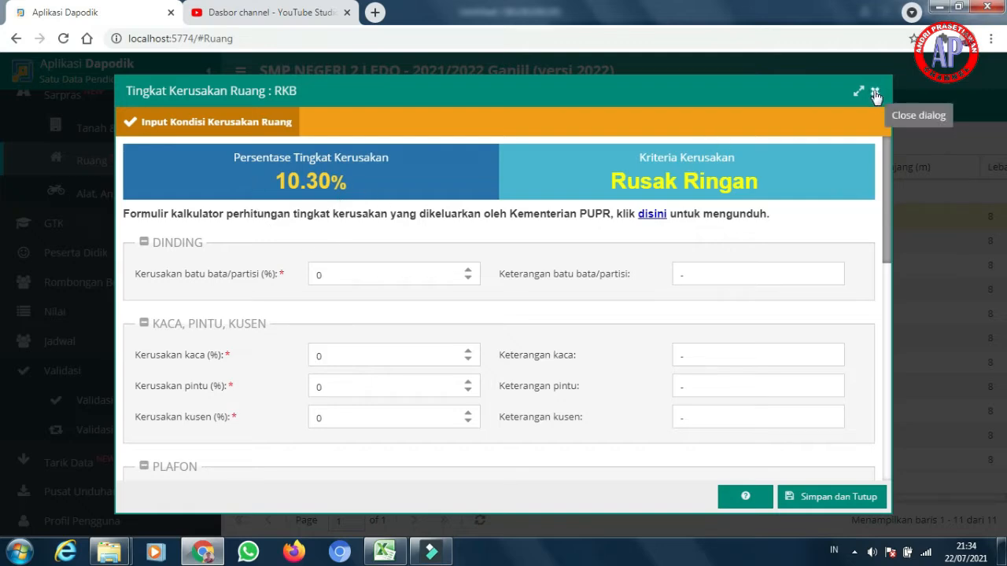
key(Escape)
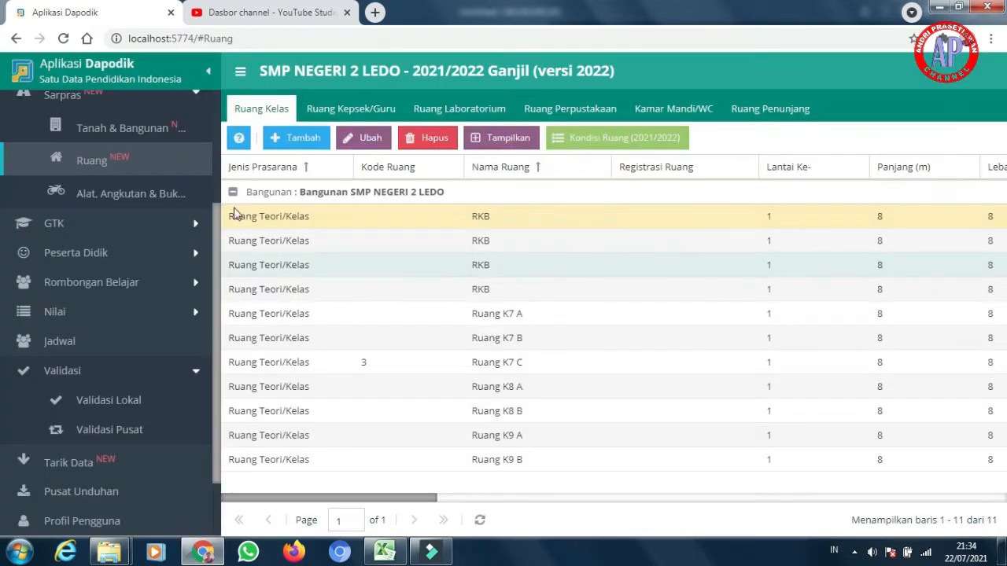
Step: Look at the Alat, Angkutan & Buku page, then find the invalid Ruang K9 A equipment in the local Sarpras validation
scroll(136, 185, up, 1)
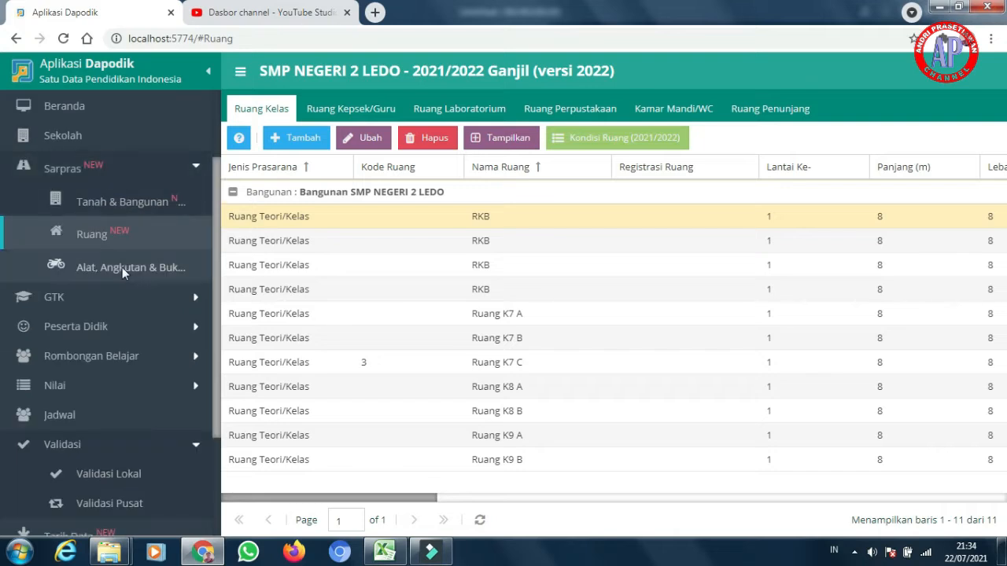
click(121, 268)
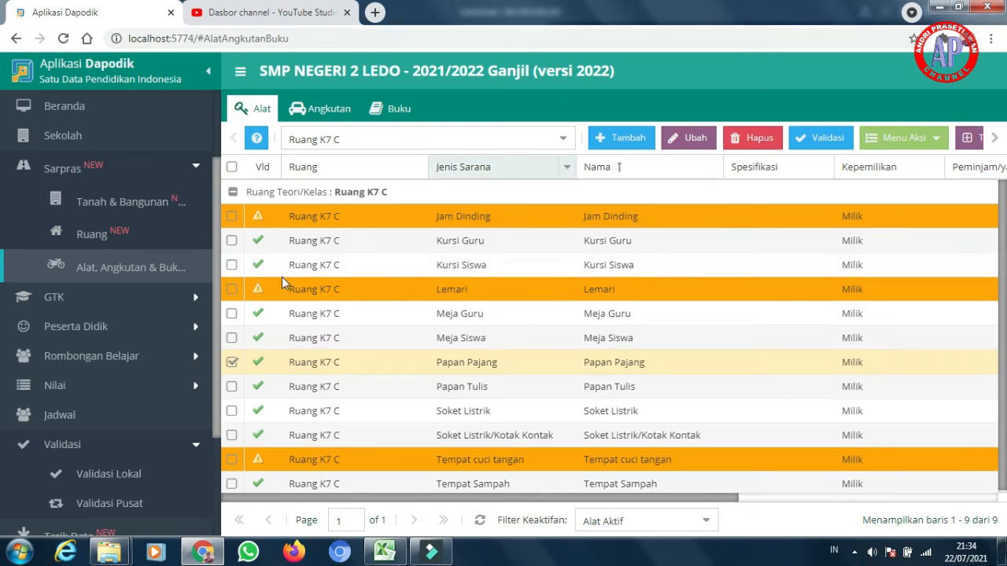
click(147, 471)
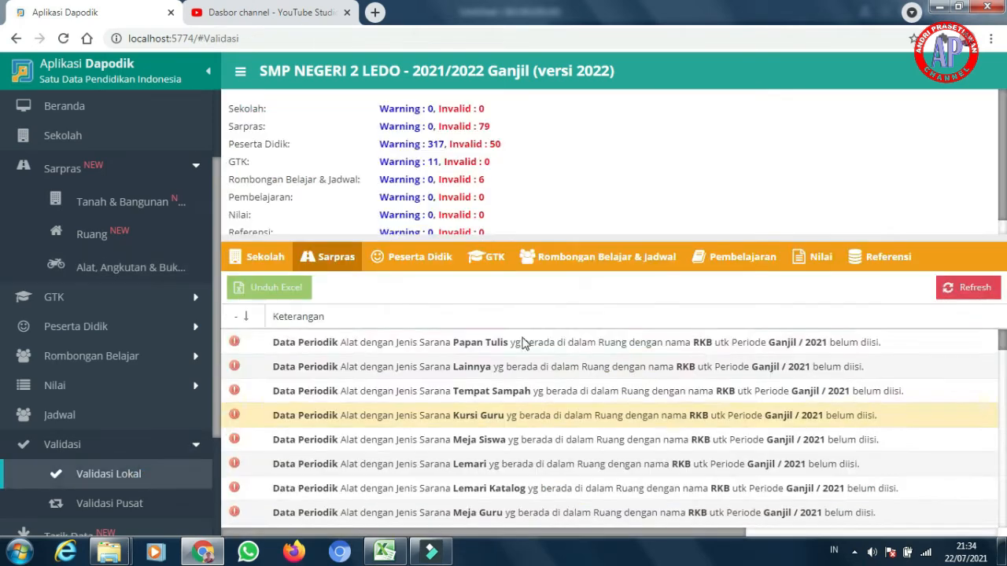
scroll(661, 418, down, 5)
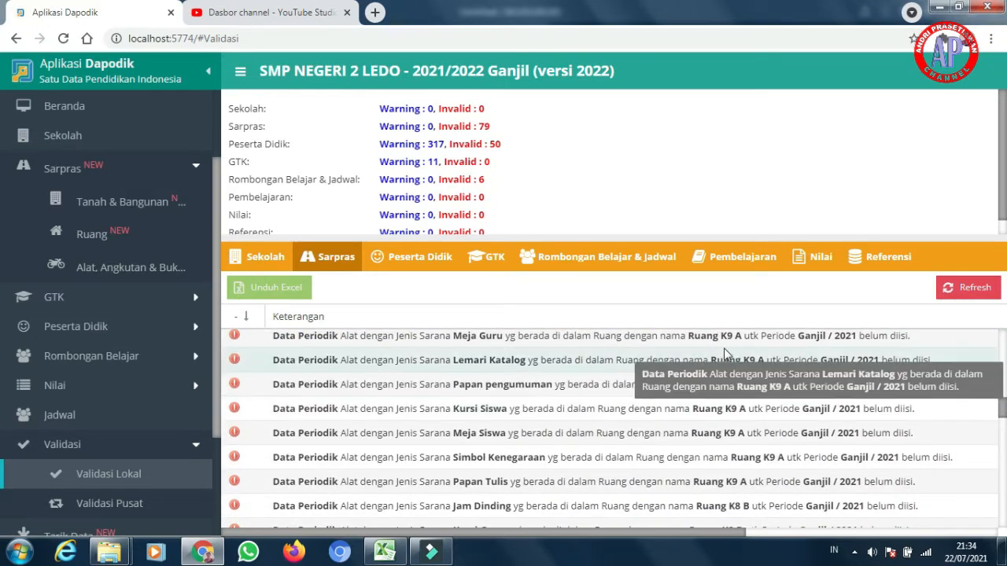
scroll(725, 354, up, 2)
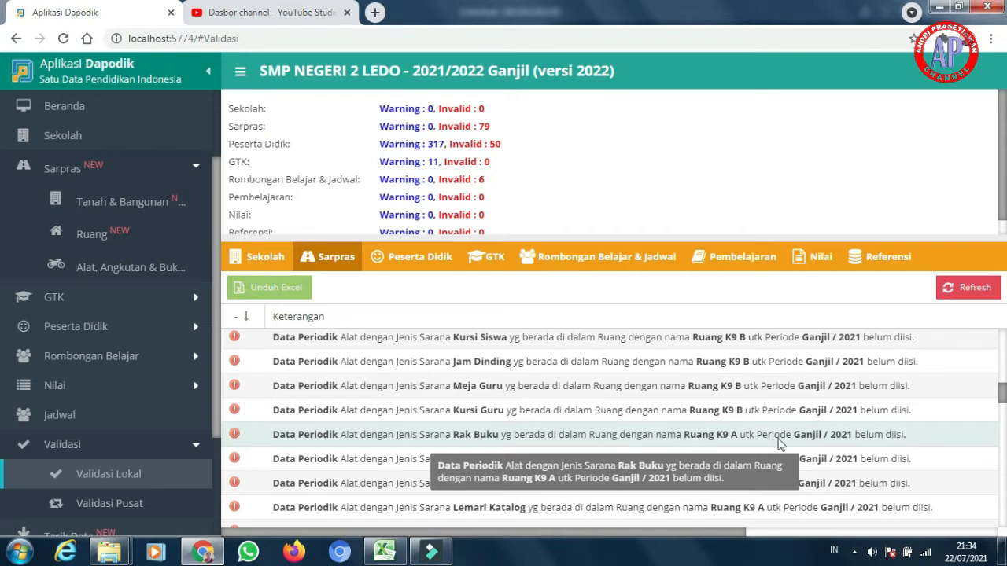
Step: Show the equipment list of Ruang K9 A and find its Rak Buku entry
click(144, 266)
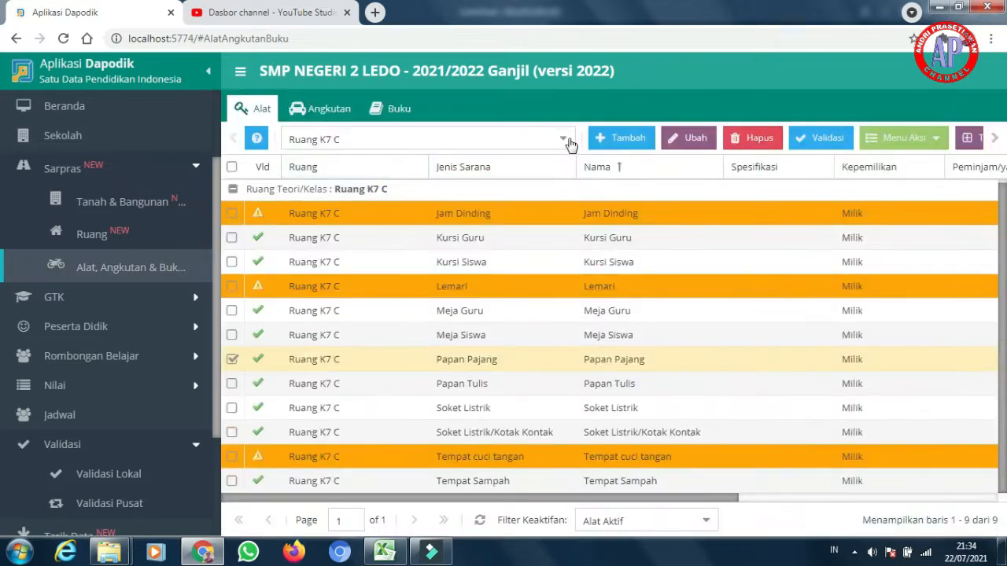
click(565, 140)
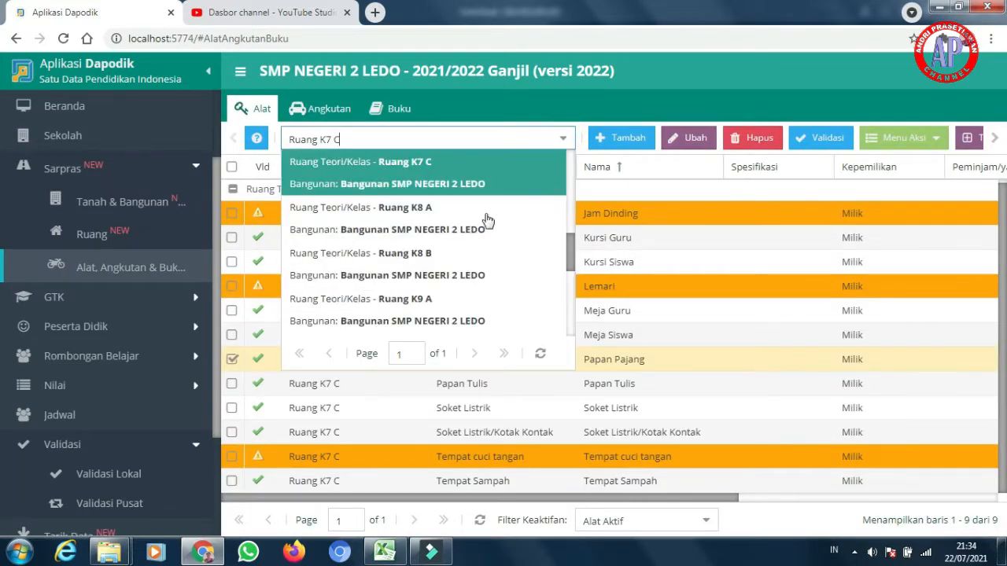
drag(572, 244, 572, 267)
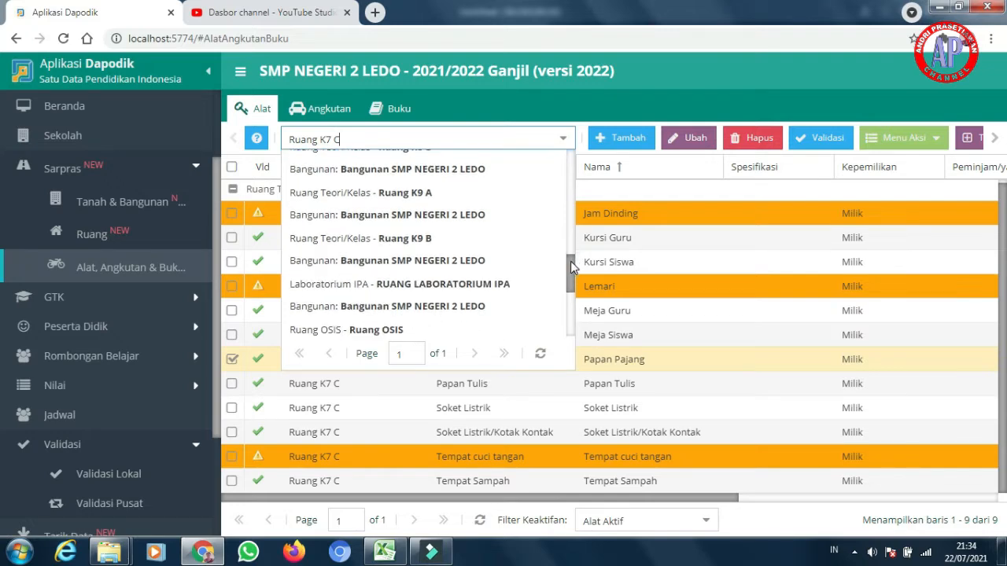
click(457, 213)
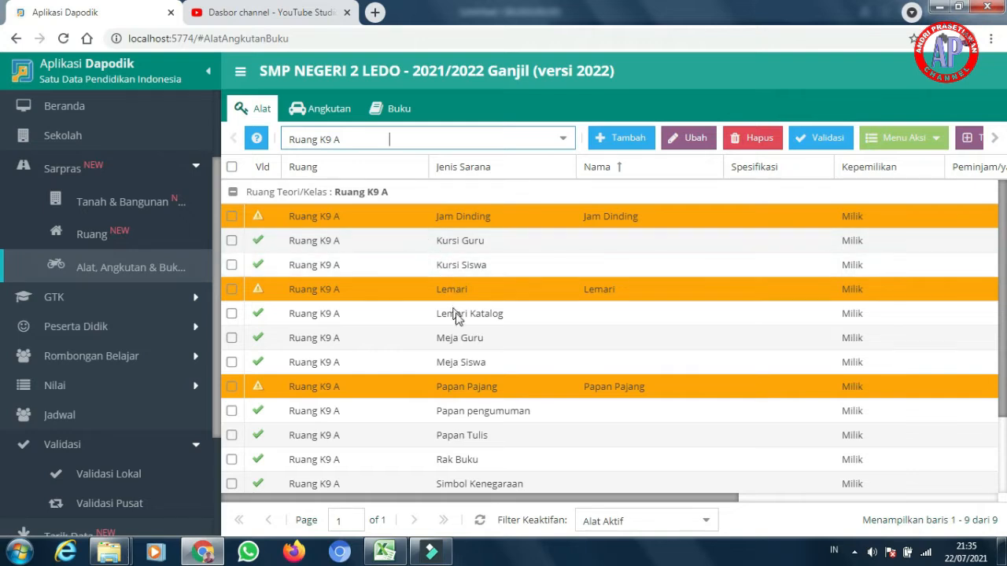
scroll(465, 438, down, 2)
scroll(465, 437, down, 1)
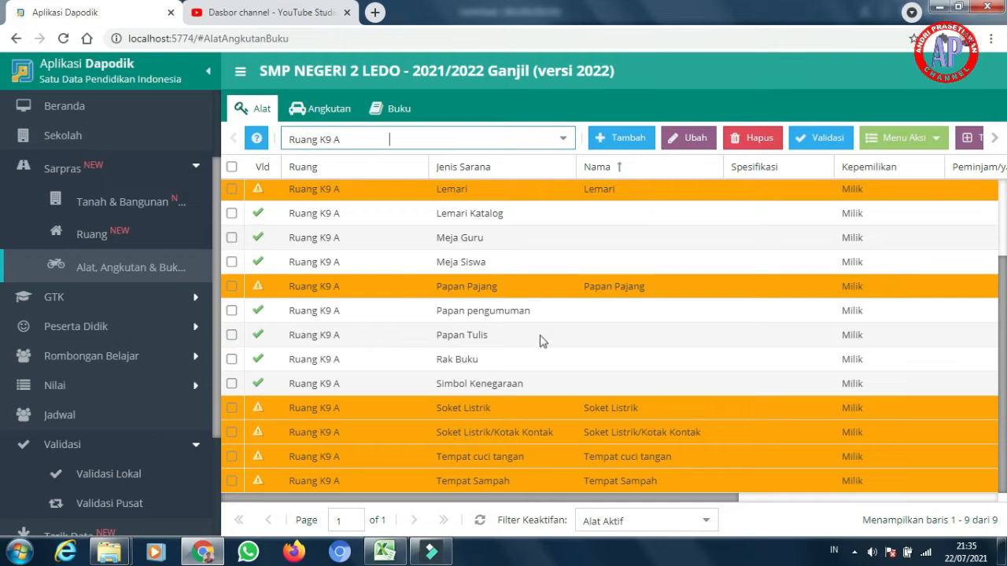
Step: Save the 2021/2022 periodic data of the Rak Buku in Ruang K9 A with Jumlah total 1 and Jumlah laik 1, and check its quantity columns
click(462, 363)
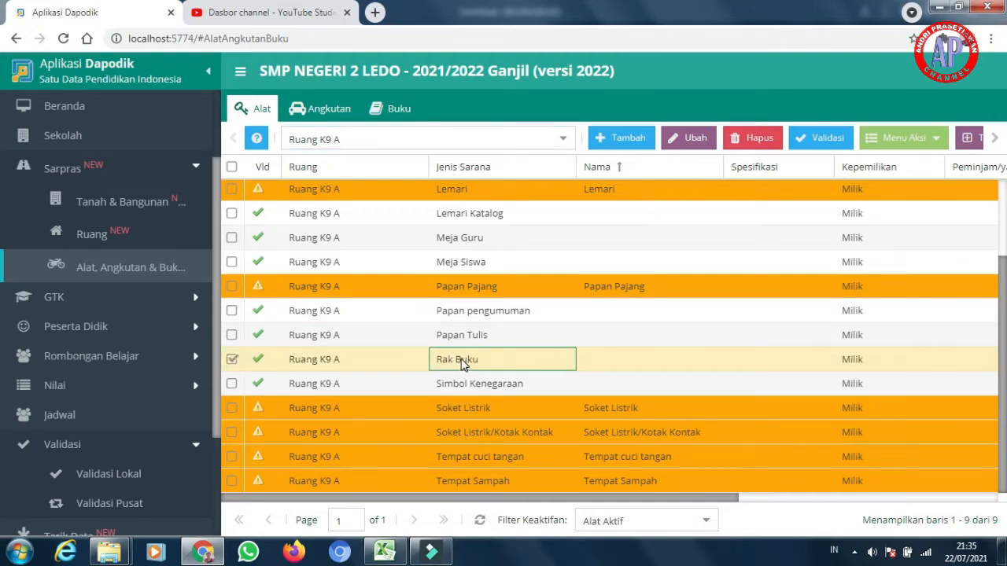
click(919, 140)
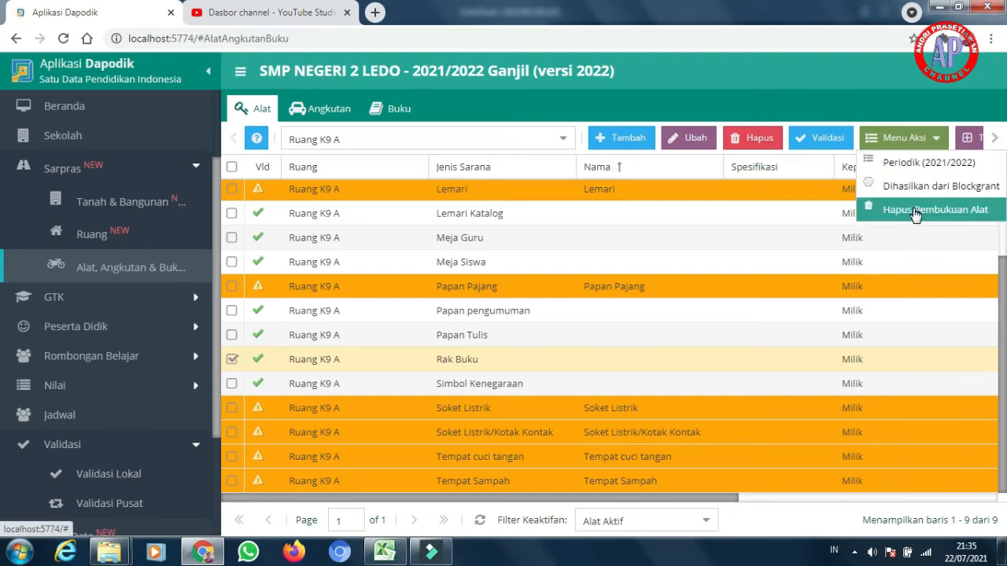
click(910, 164)
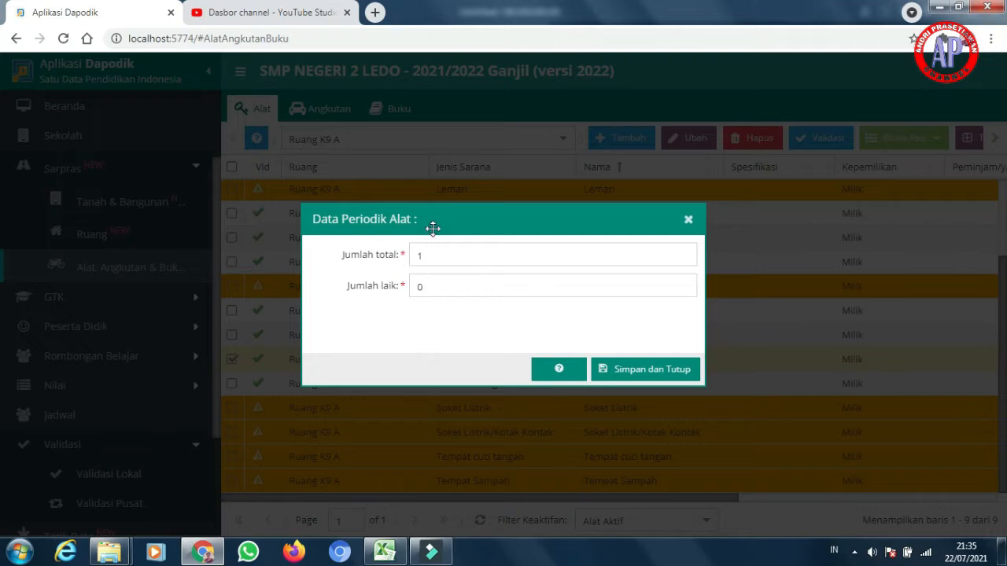
click(429, 254)
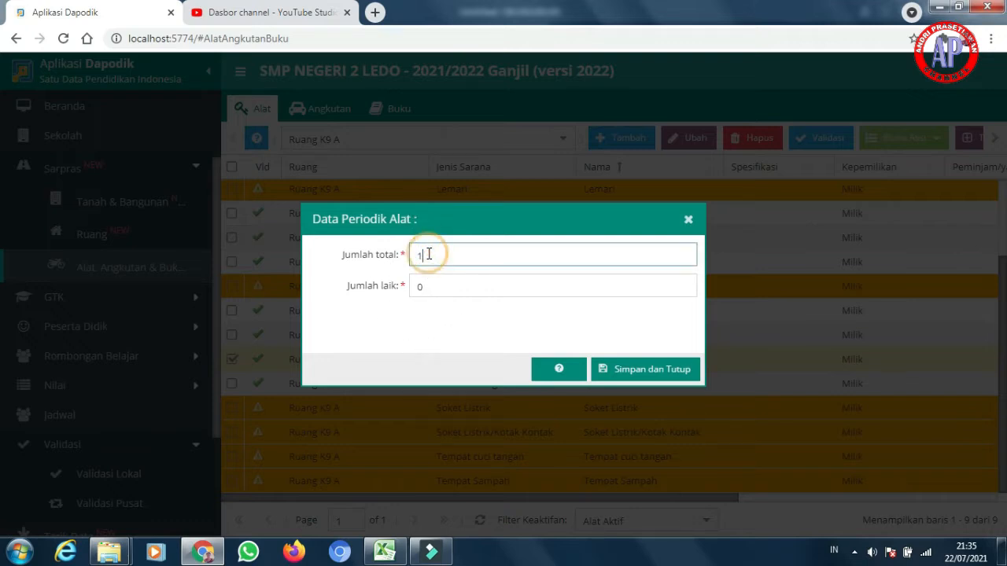
click(433, 286)
drag(433, 287, 385, 295)
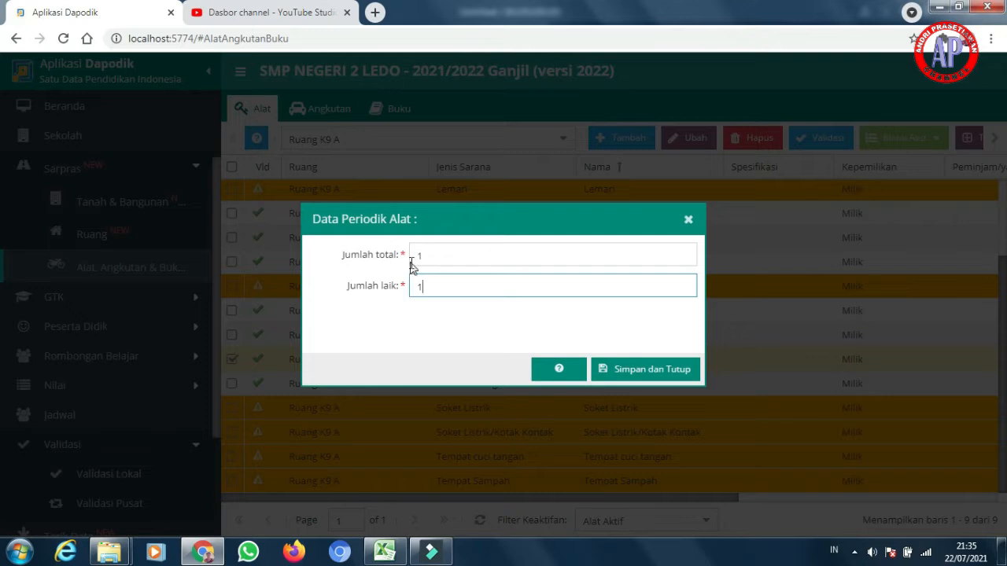
click(402, 306)
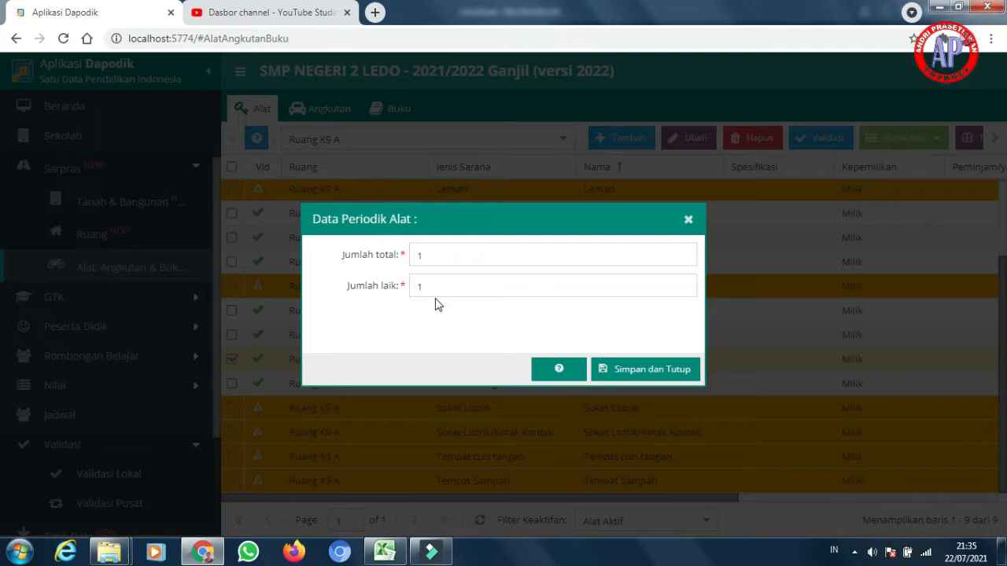
click(634, 376)
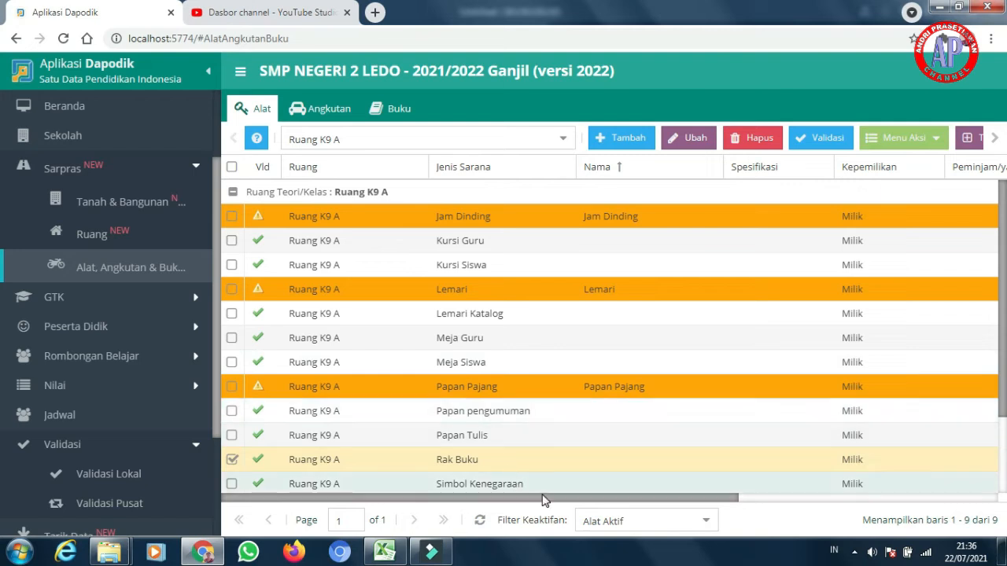
drag(536, 499, 768, 519)
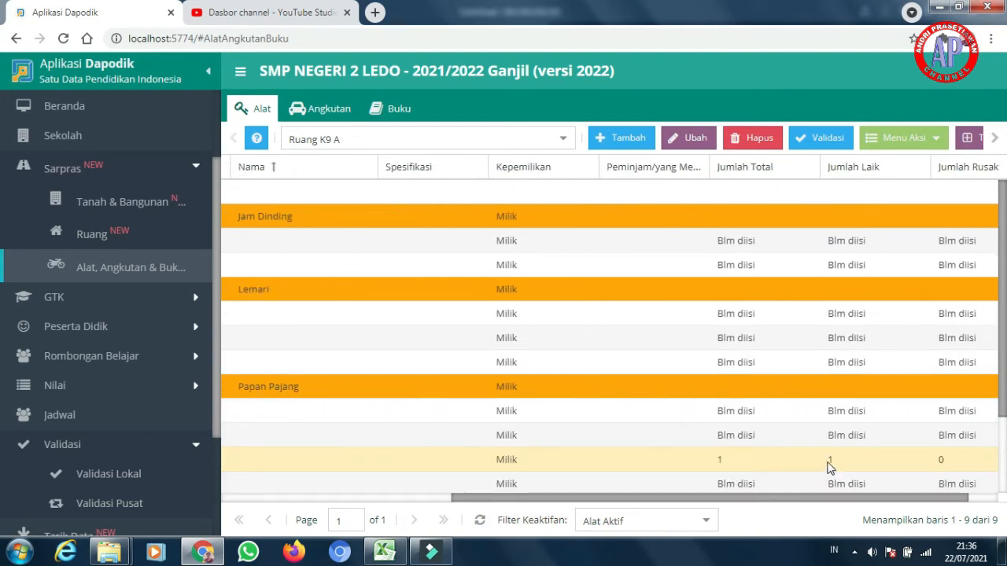
drag(807, 500, 872, 501)
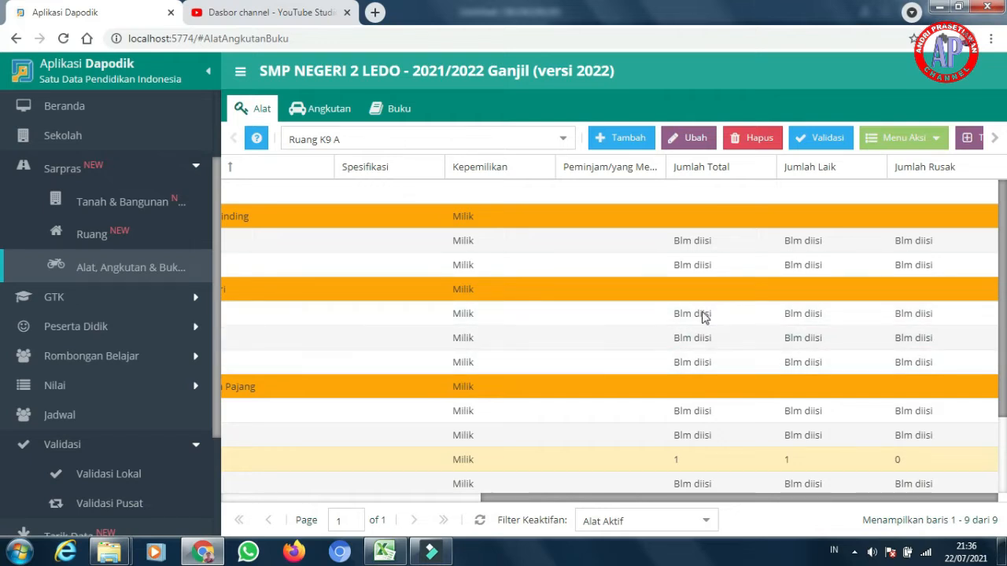
Step: Refresh the local validation results and check the invalid count for Sarpras
click(135, 475)
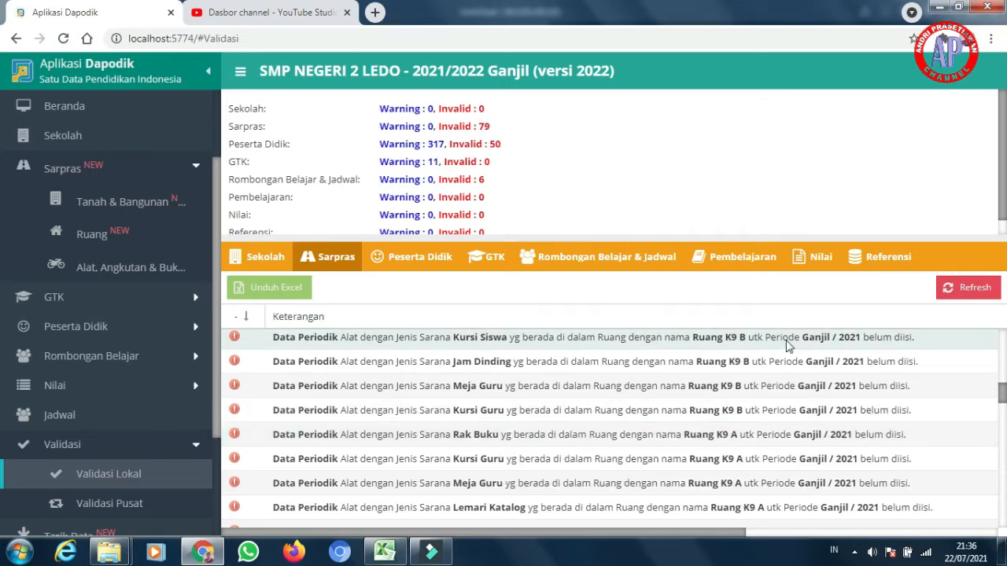
click(980, 298)
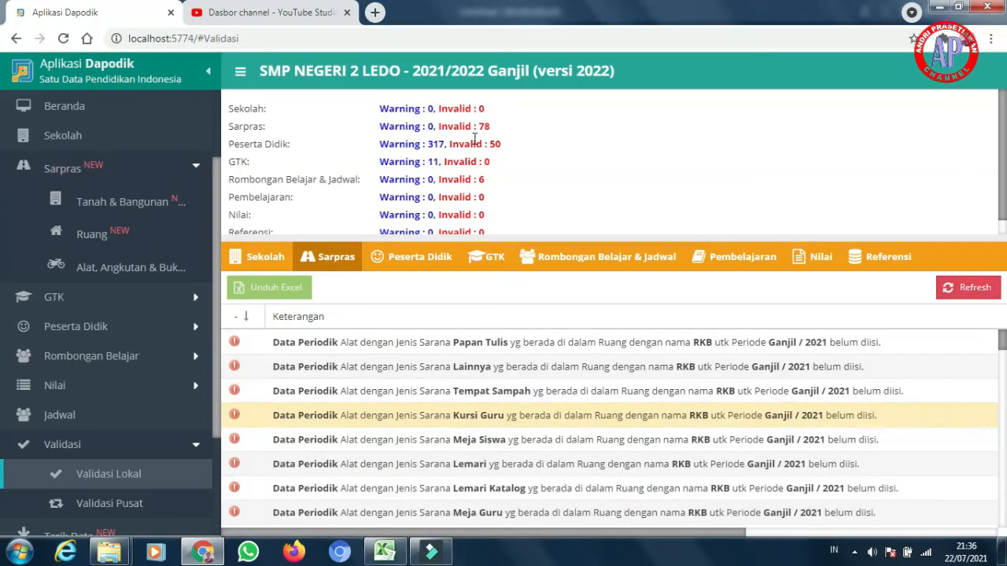
drag(479, 126, 495, 132)
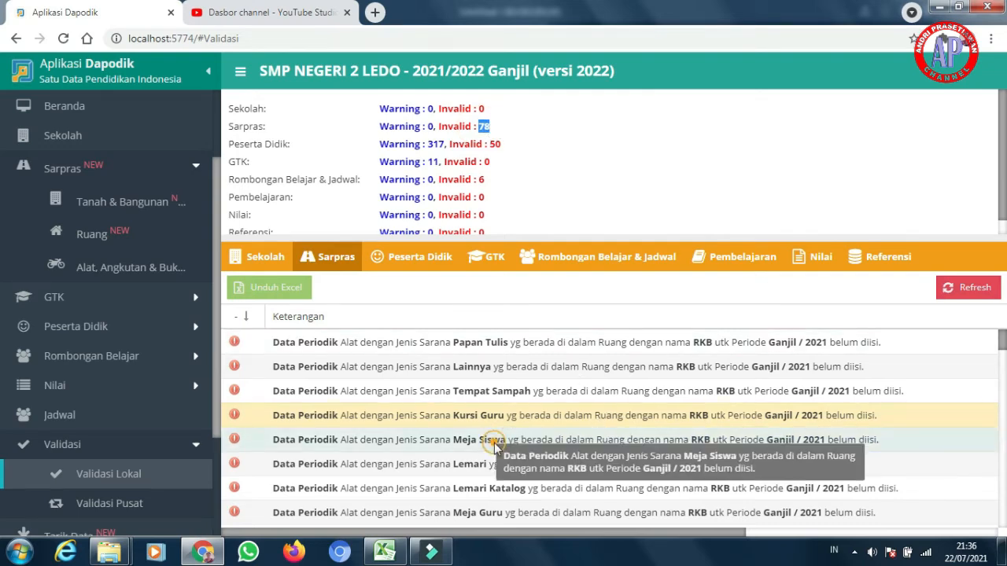
Step: Read through the Sarpras validation list for equipment in RKB, Ruang K9 B and Ruang K9 A with unfilled Ganjil / 2021 periodic data
scroll(494, 444, right, 1)
scroll(495, 447, down, 5)
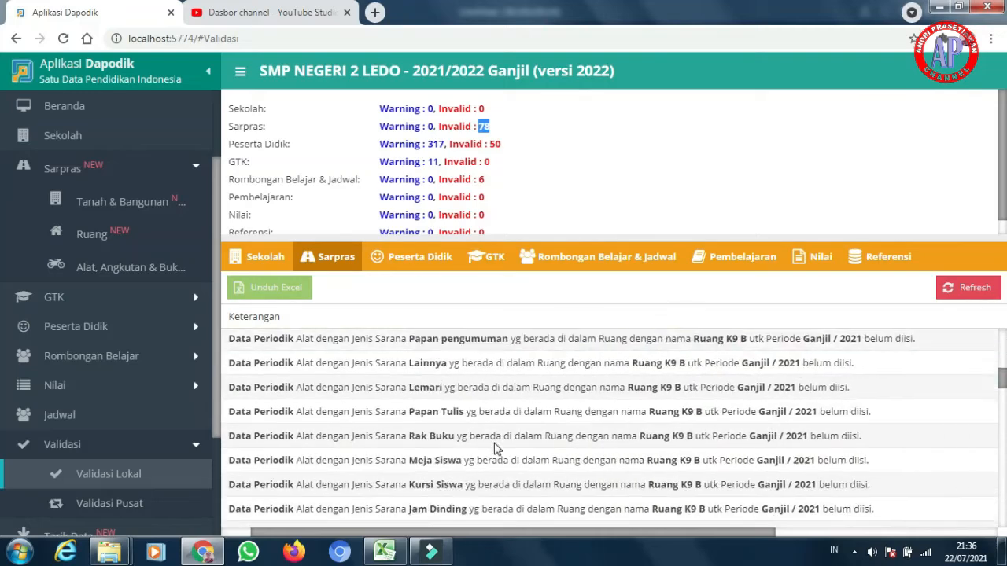
scroll(495, 447, up, 1)
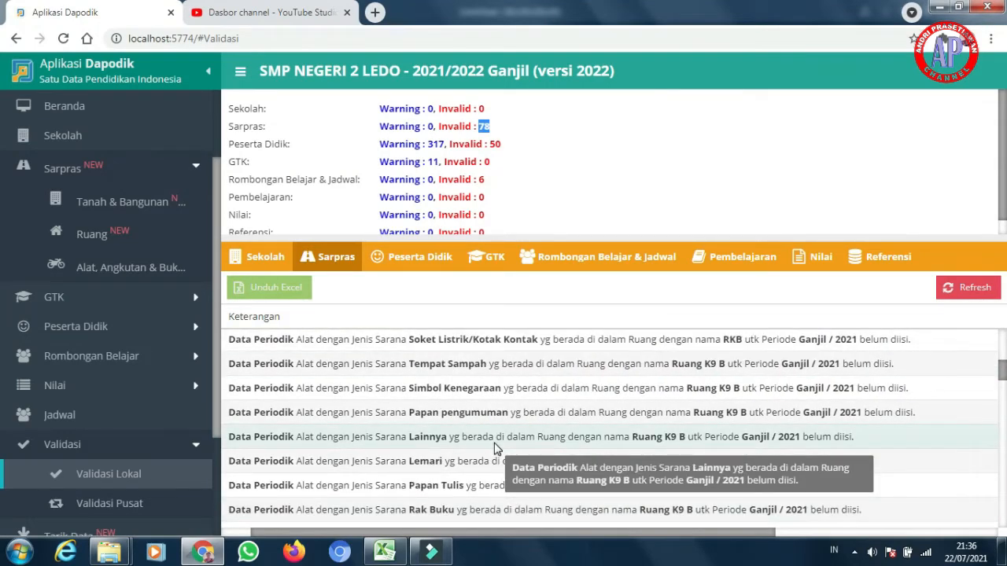
scroll(497, 450, down, 1)
scroll(501, 457, down, 1)
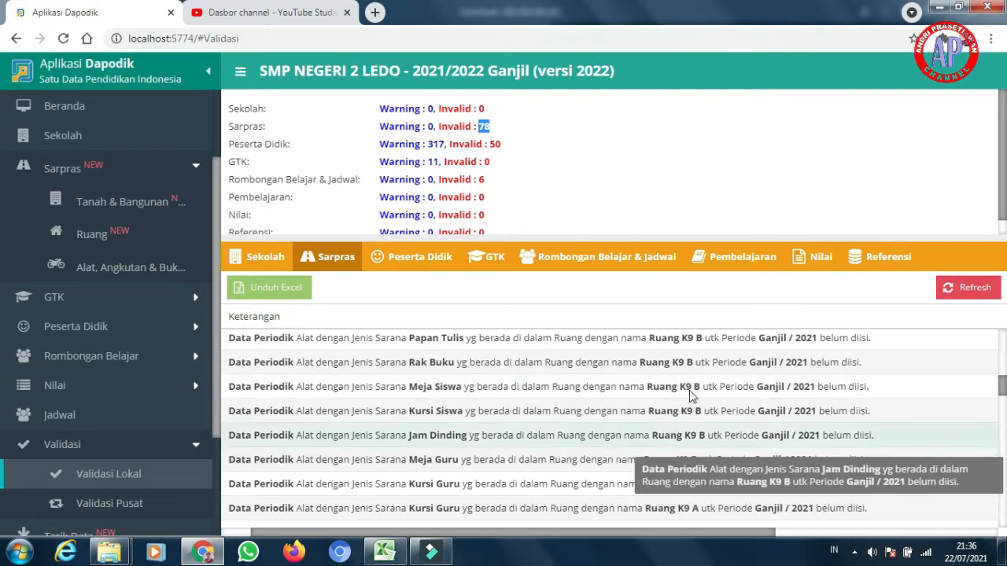
scroll(693, 461, down, 2)
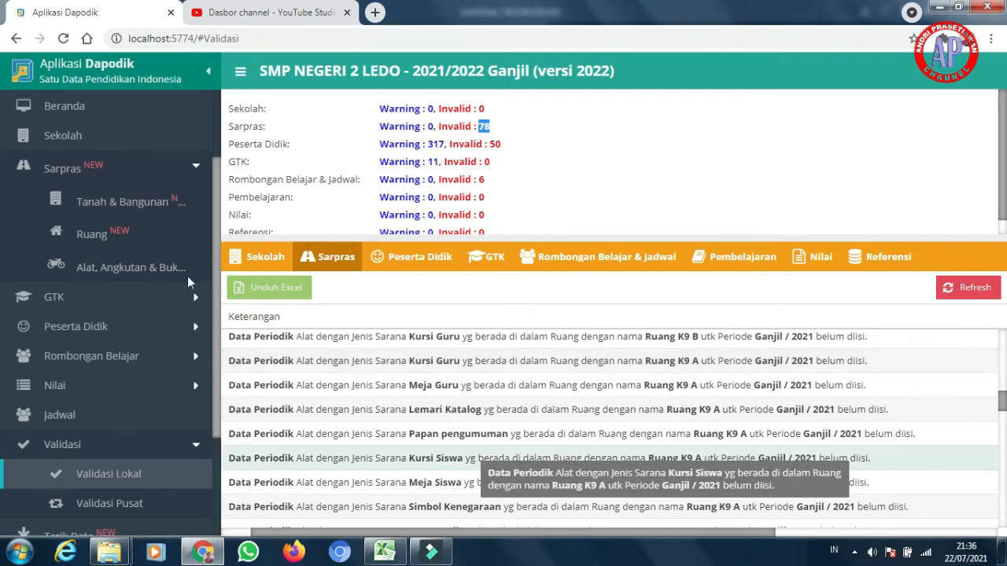
Step: Compare the Alat list of Ruang K9 A with the local Sarpras validation entries, ending on the Alat list
click(145, 265)
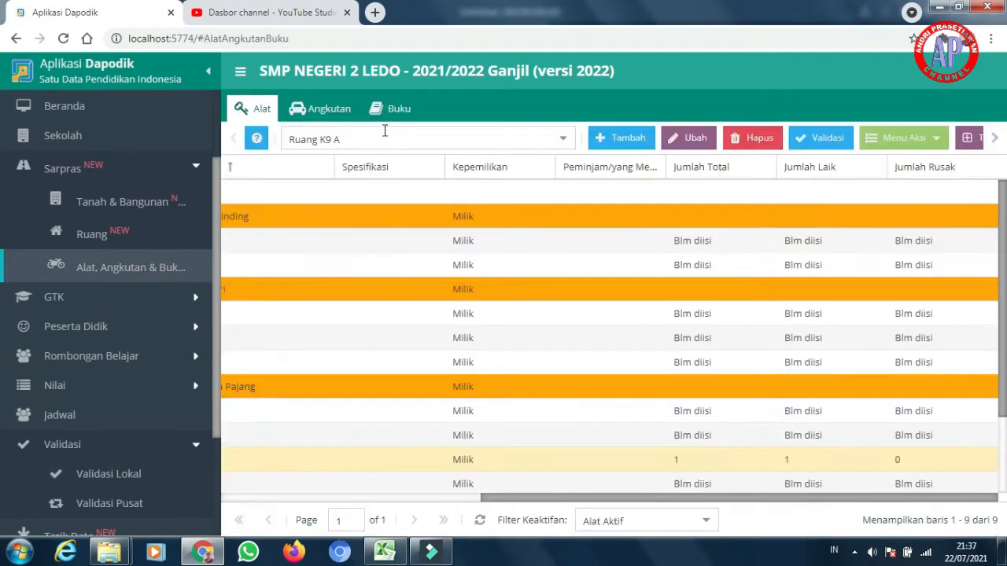
drag(549, 504, 267, 501)
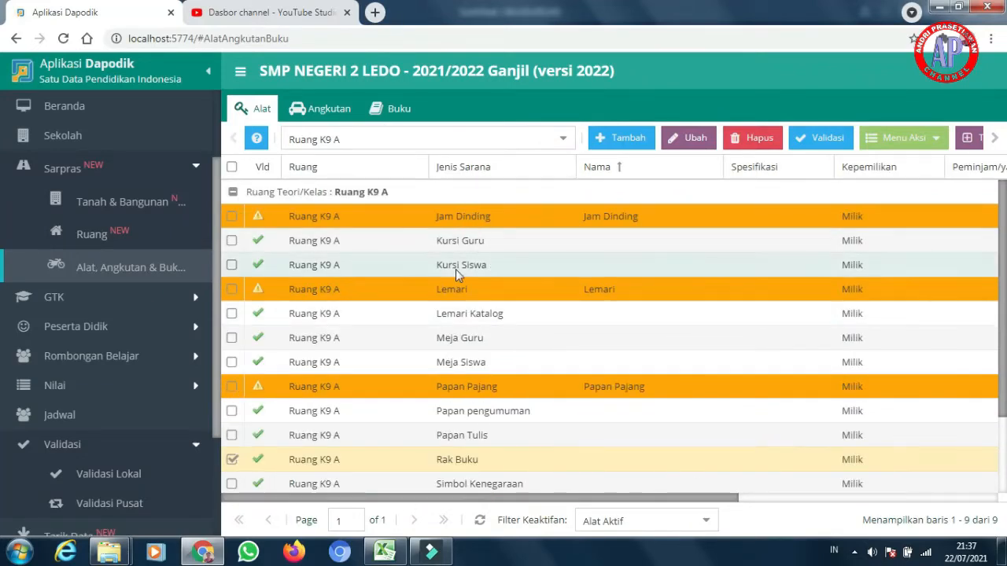
click(118, 477)
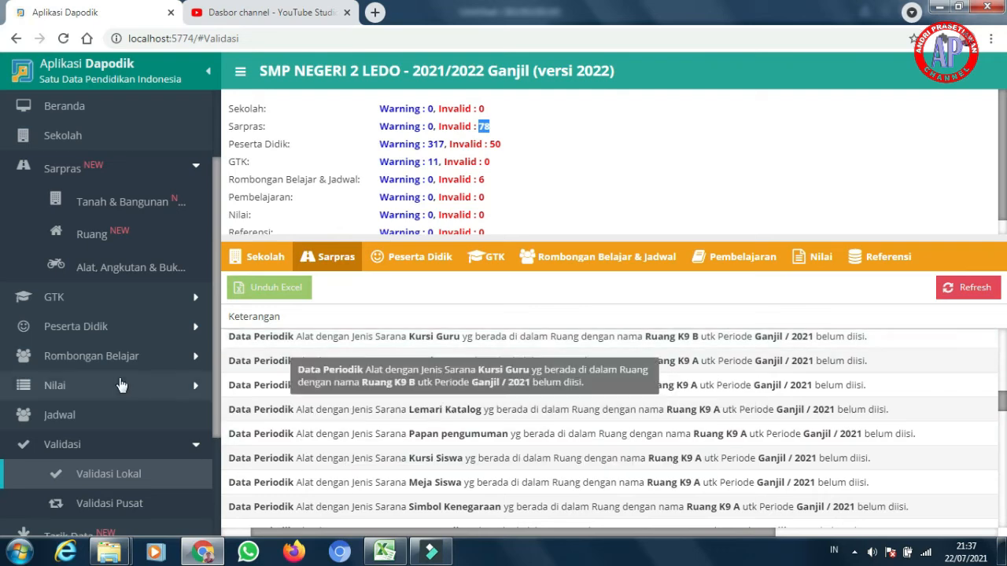
click(110, 269)
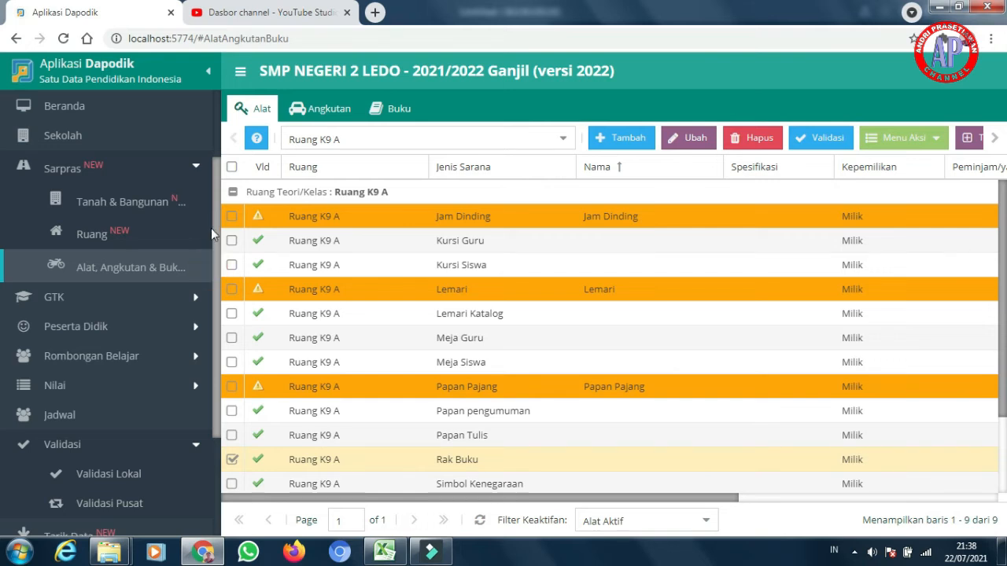
drag(214, 230, 218, 163)
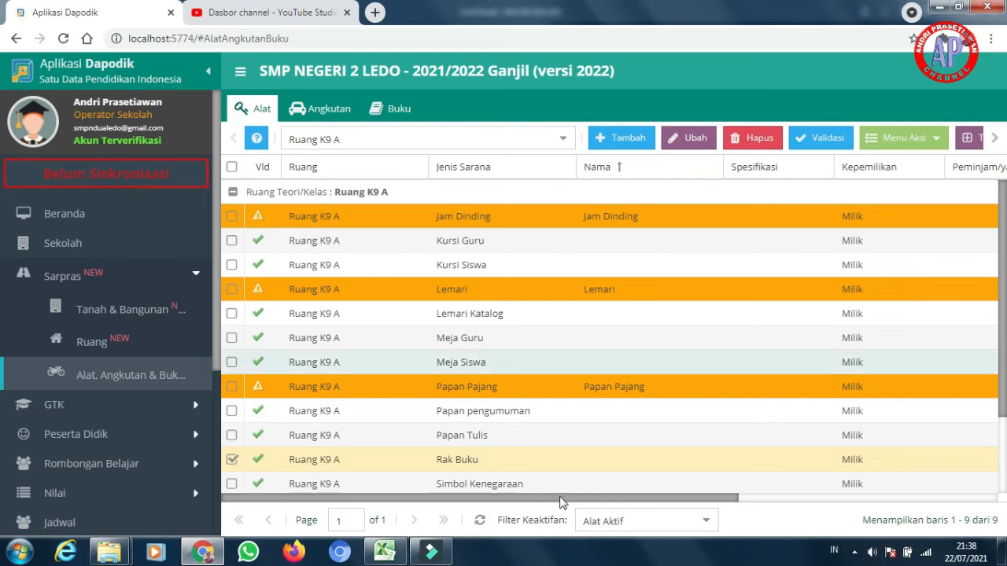
click(855, 553)
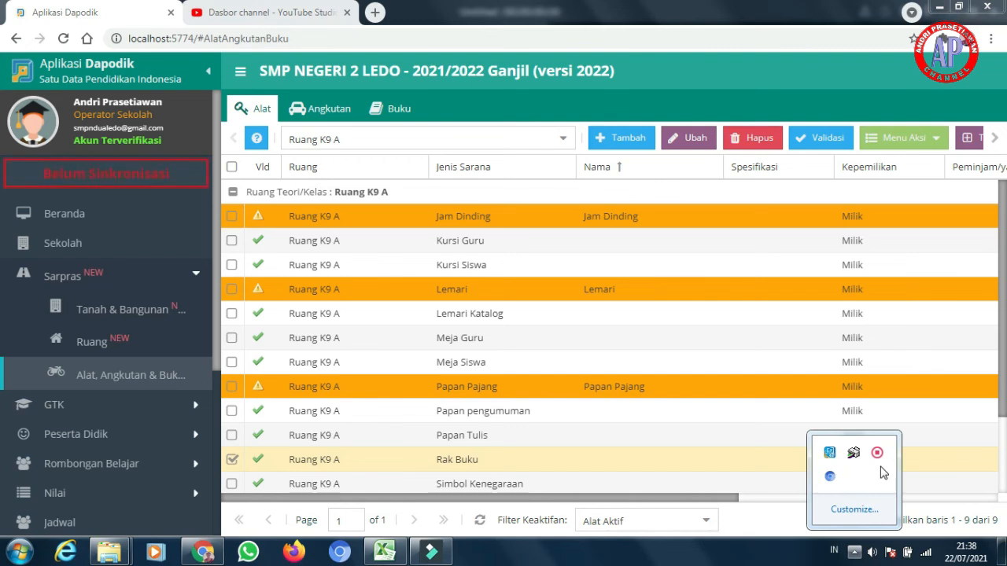
right_click(878, 454)
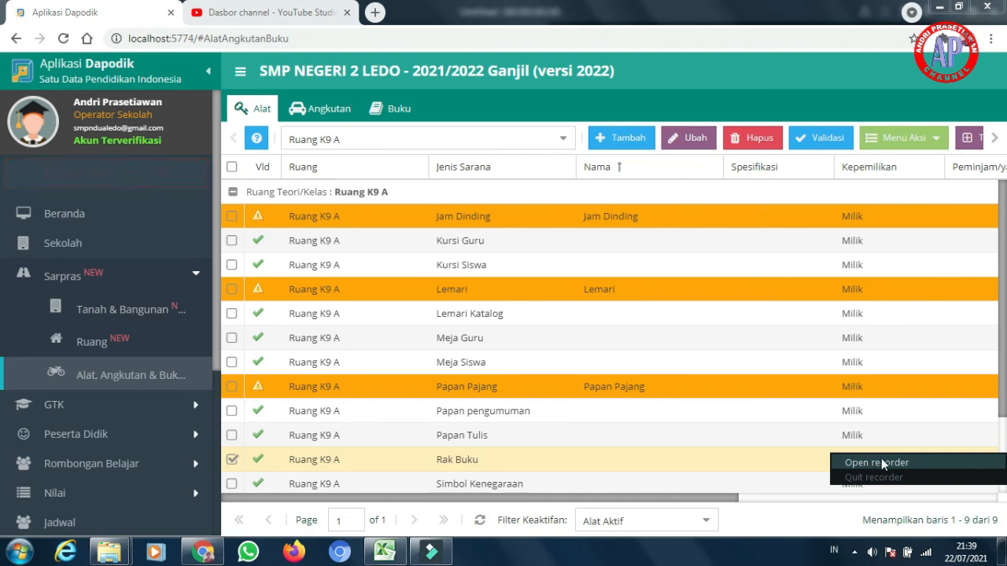
click(881, 462)
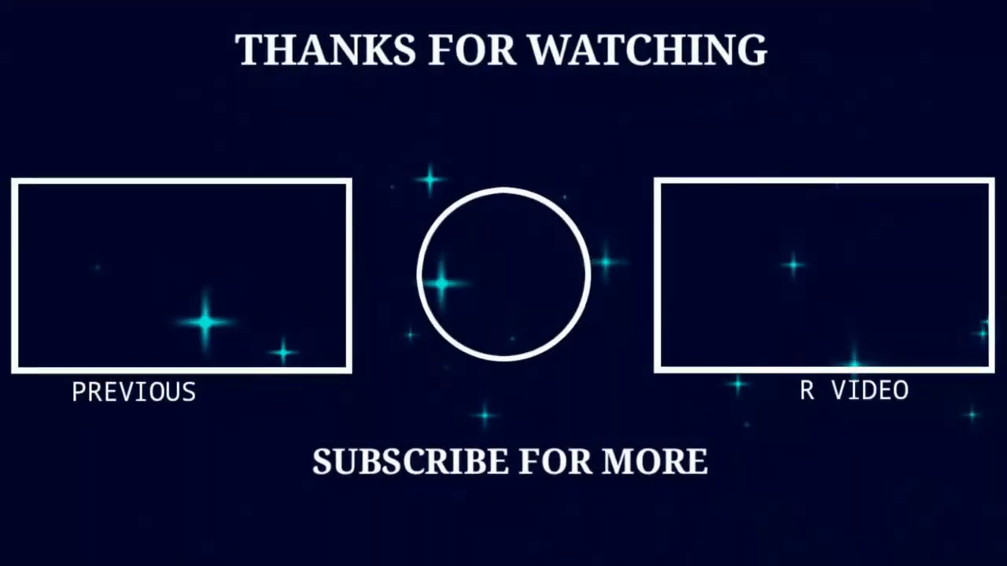